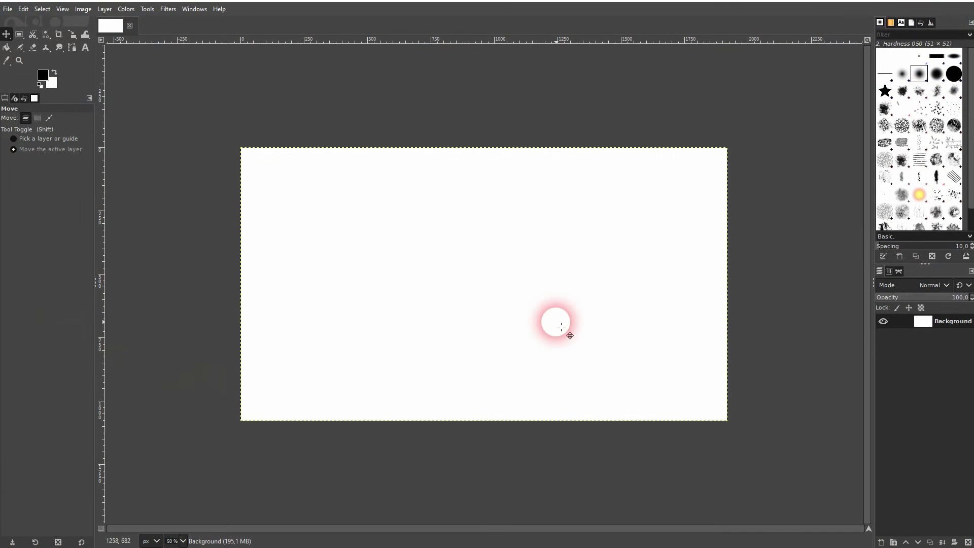
Draw a three-anchor wavy path from left to right across the canvas
{"action": "left_click", "coordinate": [69, 48]}
{"action": "left_click", "coordinate": [291, 285]}
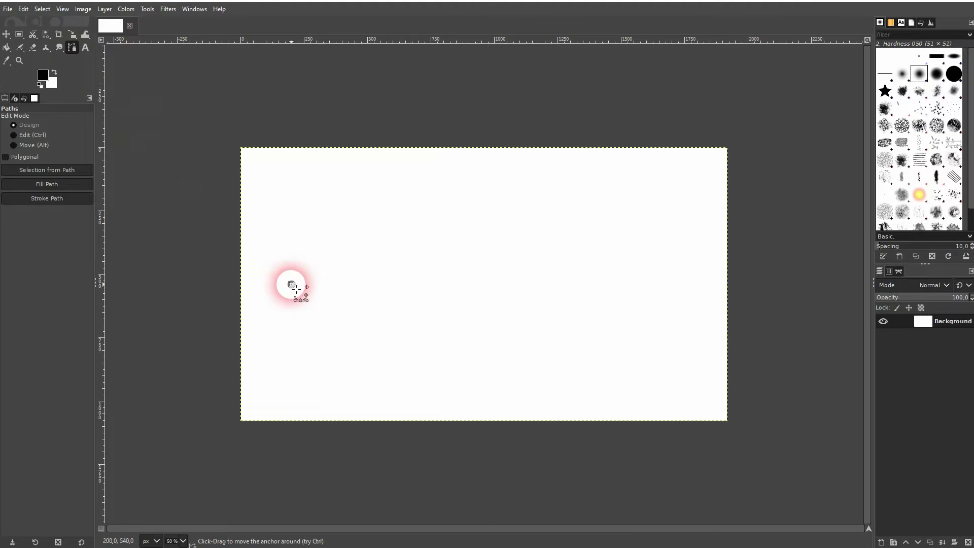
{"action": "left_click_drag", "start_coordinate": [443, 236], "coordinate": [490, 266]}
{"action": "left_click_drag", "start_coordinate": [643, 277], "coordinate": [685, 232]}
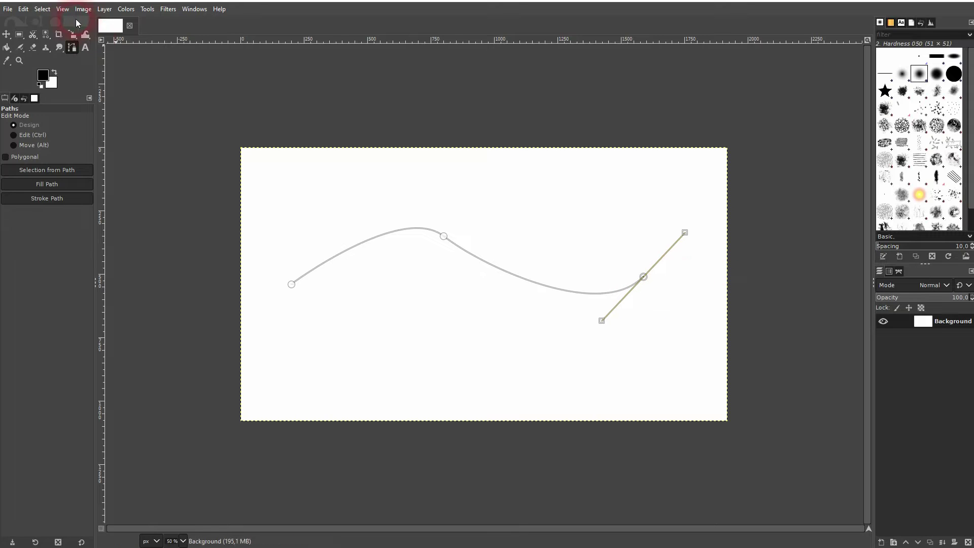
{"action": "left_click", "coordinate": [7, 35]}
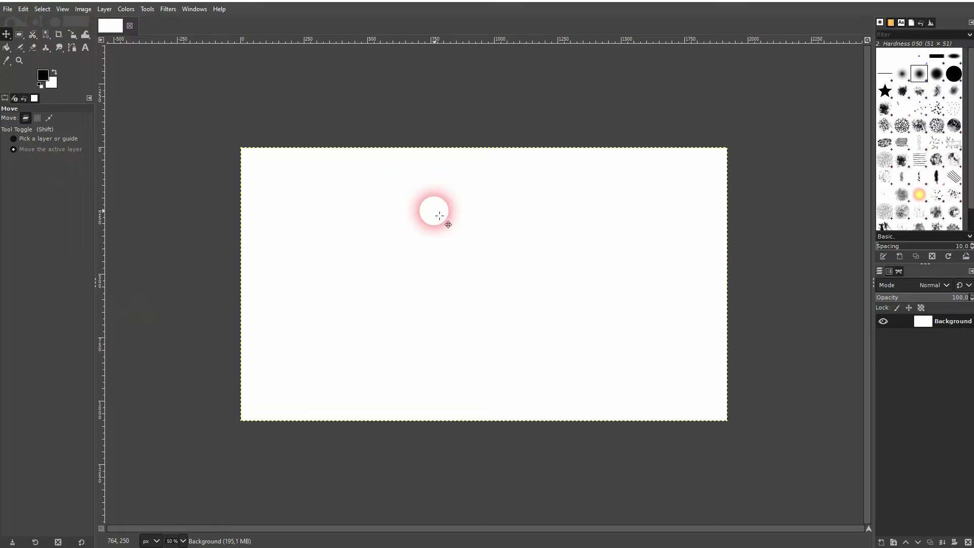
Delete the extra paths 'Path' and 'Unnamed' from the Paths list
{"action": "left_click", "coordinate": [900, 271]}
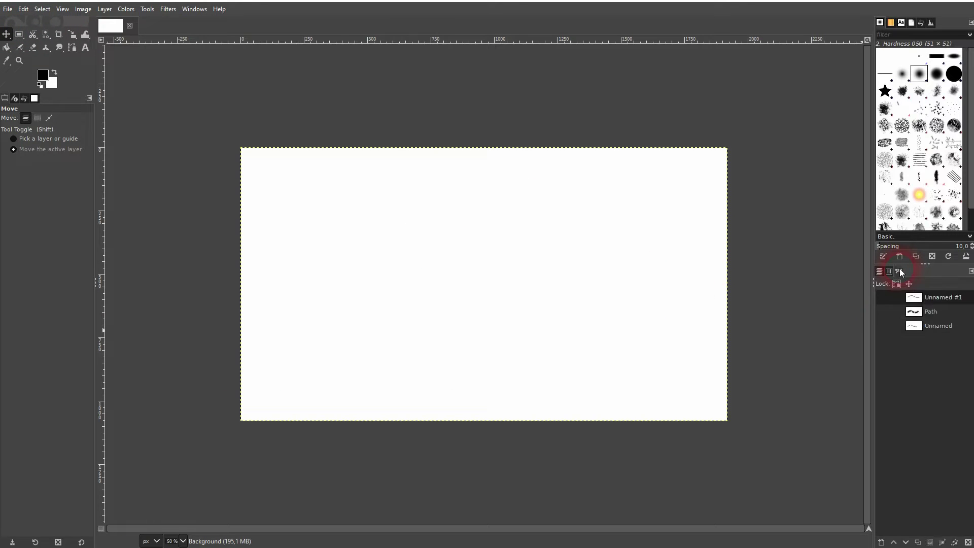
{"action": "left_click", "coordinate": [882, 298]}
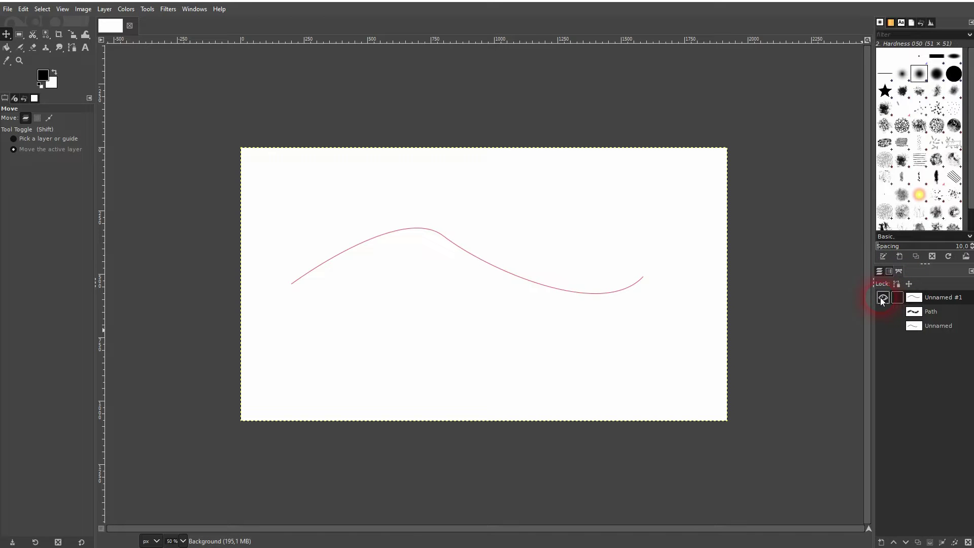
{"action": "left_click", "coordinate": [882, 298]}
{"action": "left_click", "coordinate": [880, 298]}
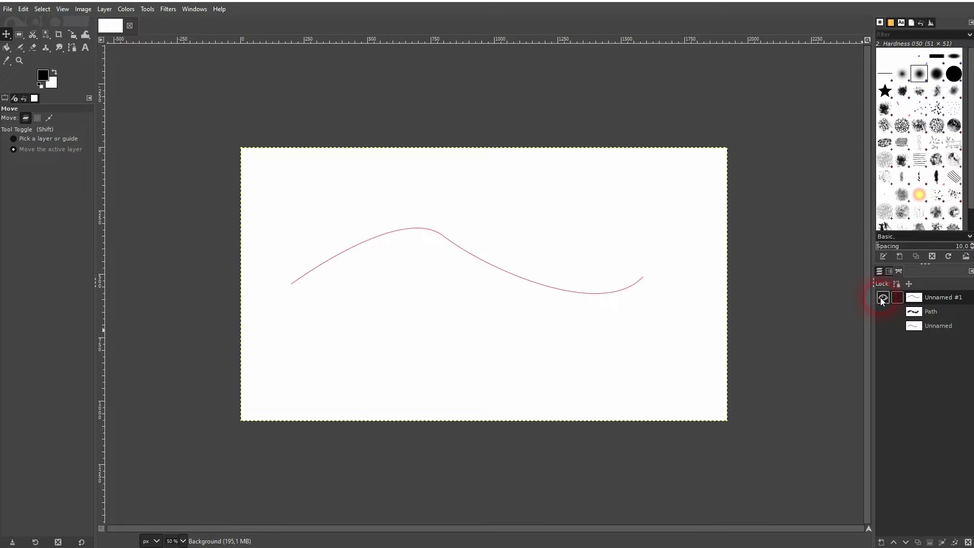
{"action": "left_click", "coordinate": [946, 311]}
{"action": "left_click", "coordinate": [967, 542]}
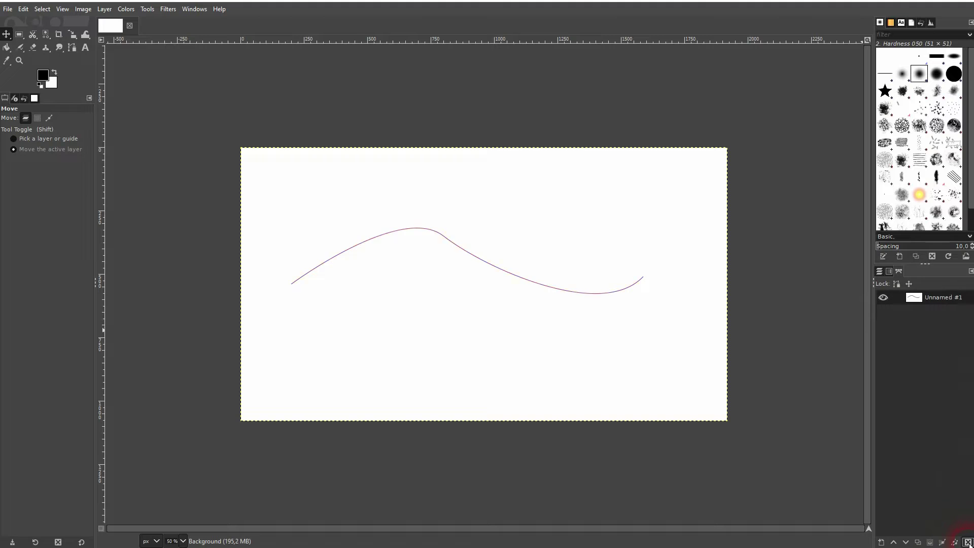
Hide the Unnamed #1 curve outline and return to the Layers list
{"action": "left_click", "coordinate": [882, 298]}
{"action": "left_click", "coordinate": [880, 297]}
{"action": "left_click", "coordinate": [971, 272]}
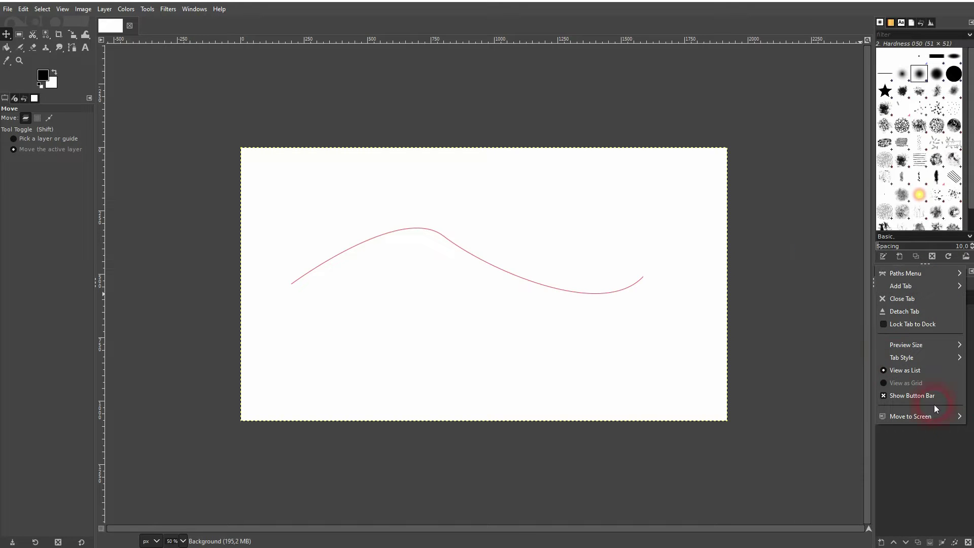
{"action": "left_click", "coordinate": [948, 476]}
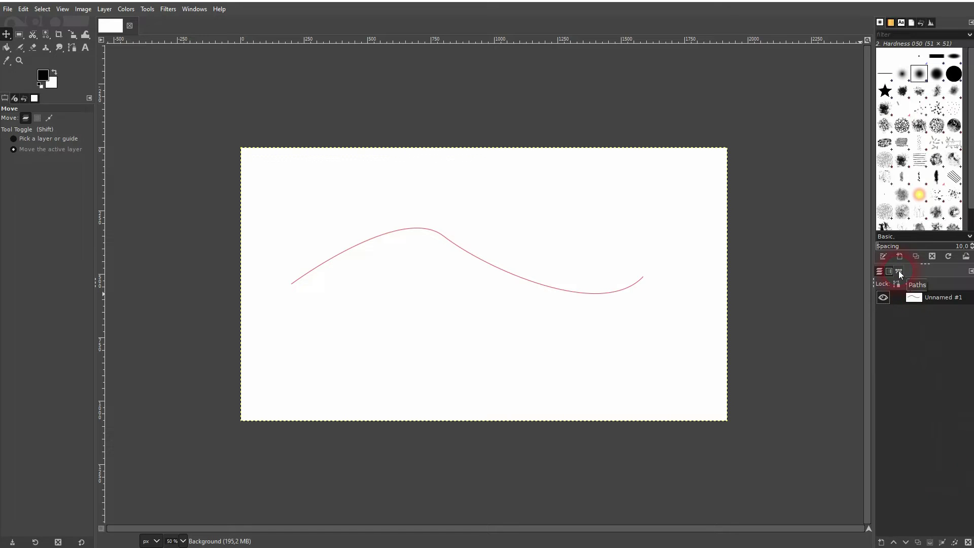
{"action": "left_click", "coordinate": [879, 271]}
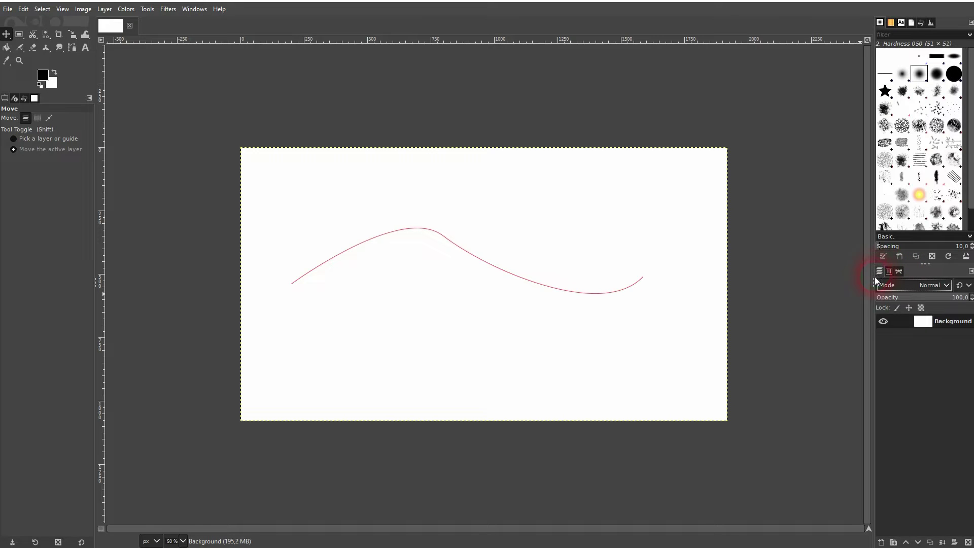
{"action": "left_click", "coordinate": [898, 272]}
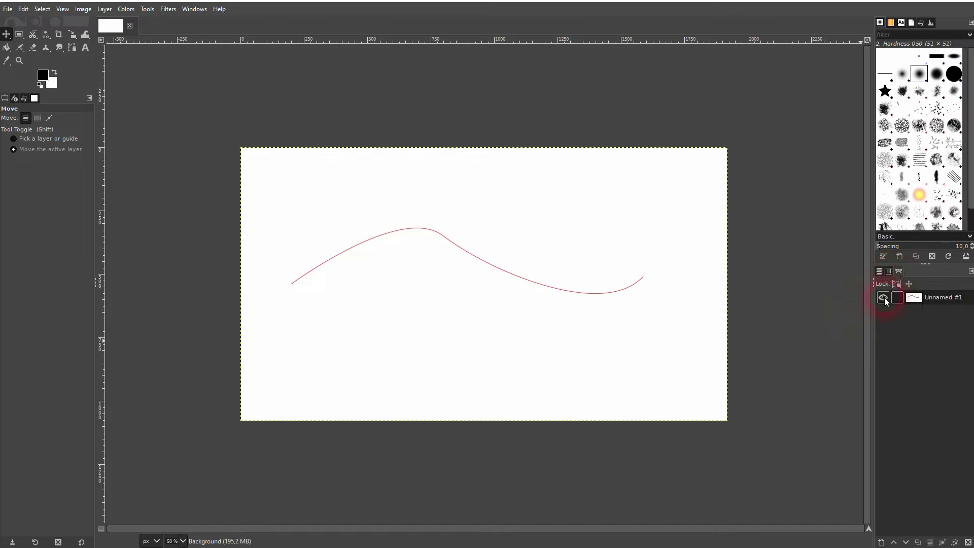
{"action": "left_click", "coordinate": [884, 298]}
{"action": "left_click", "coordinate": [878, 272]}
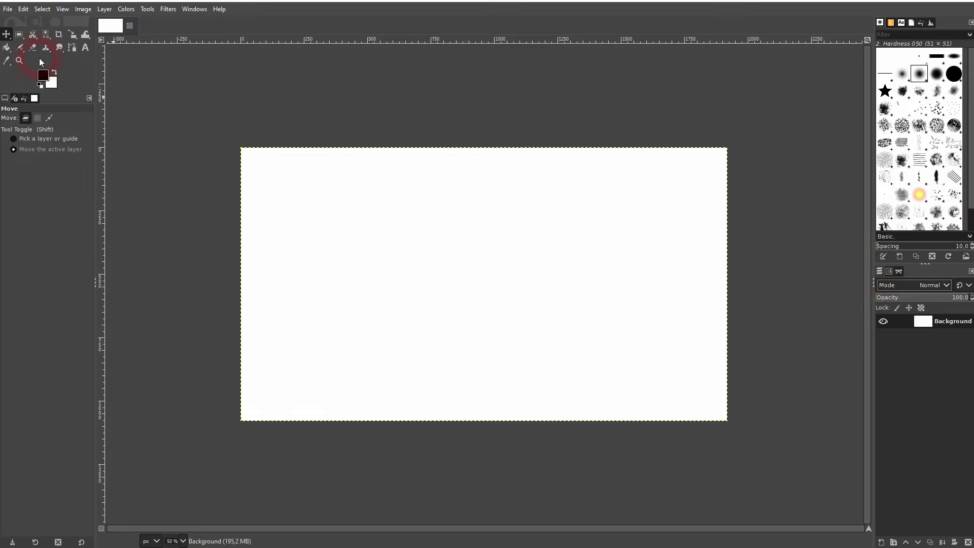
Add 'TEXT ON PATH' text on one line across the lower canvas at 206 px
{"action": "left_click", "coordinate": [86, 47]}
{"action": "mouse_move", "coordinate": [294, 307]}
{"action": "left_mouse_down"}
{"action": "mouse_move", "coordinate": [646, 352]}
{"action": "mouse_move", "coordinate": [675, 381]}
{"action": "left_mouse_up"}
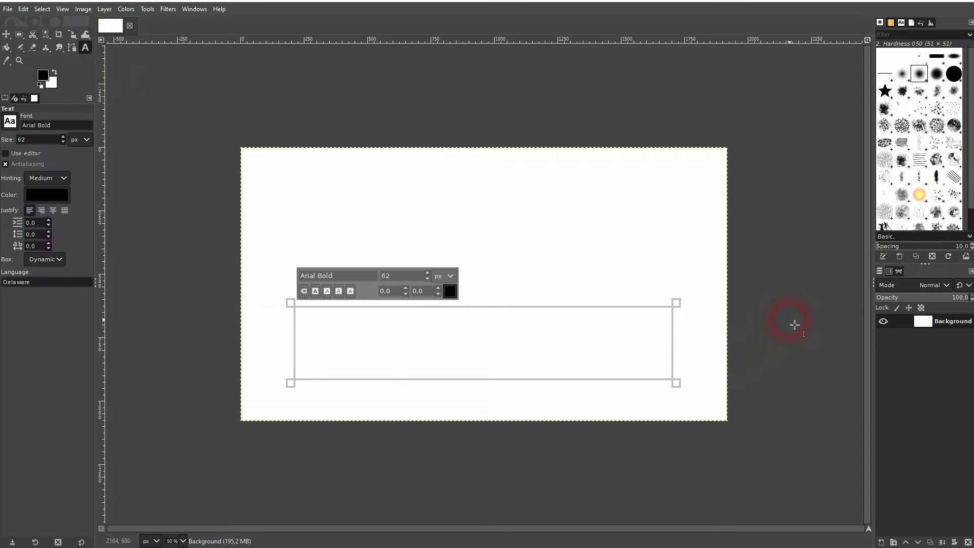
{"action": "type", "text": "TEXT "}
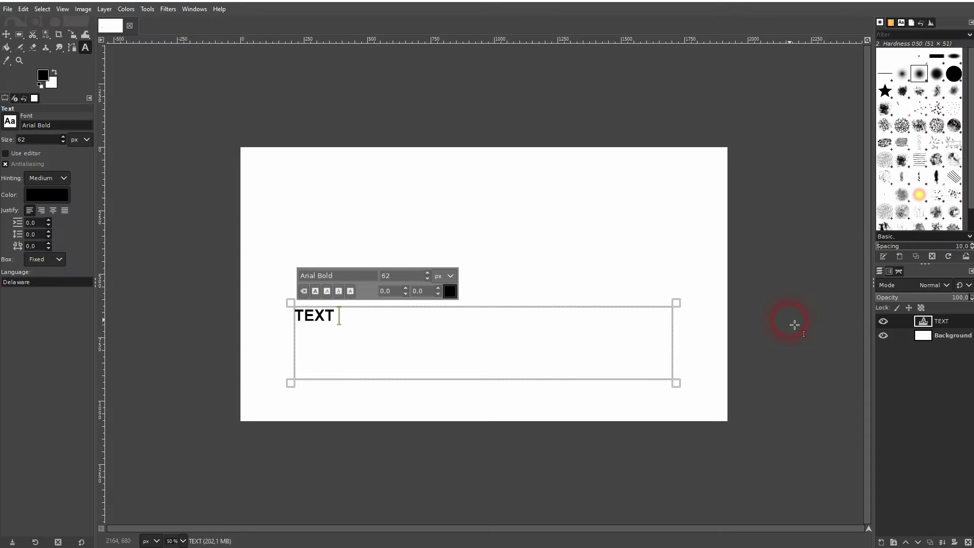
{"action": "type", "text": "ON PAT"}
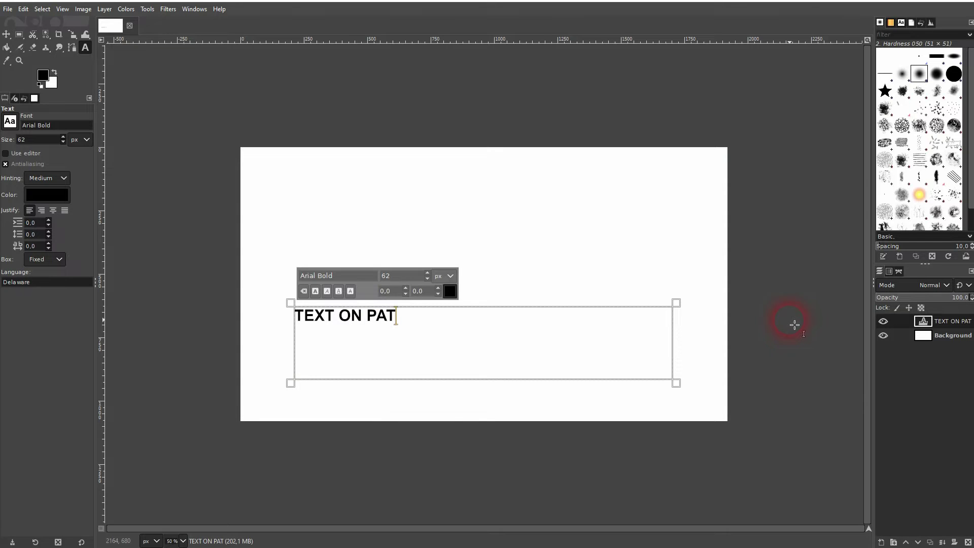
{"action": "type", "text": "H"}
{"action": "key", "text": "ctrl+a"}
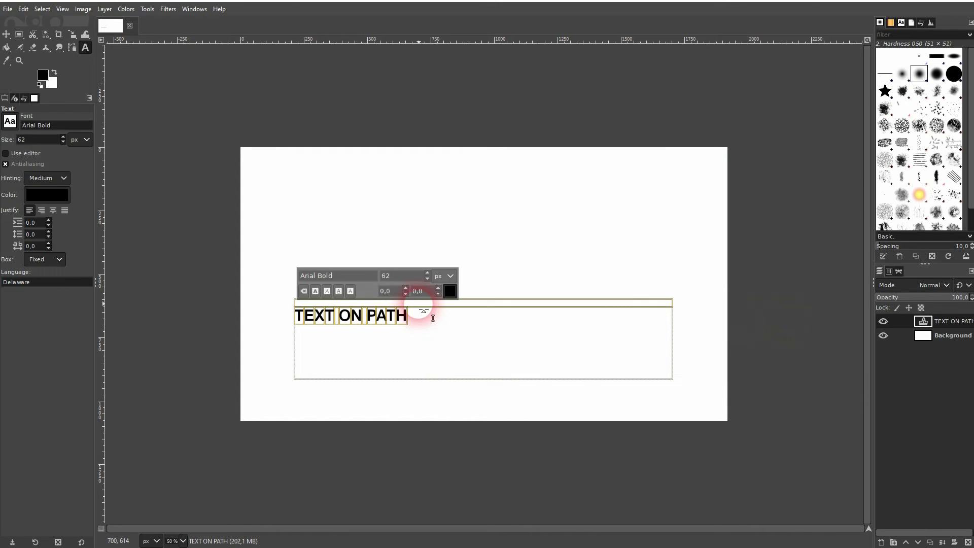
{"action": "left_click", "coordinate": [370, 274]}
{"action": "type", "text": "00"}
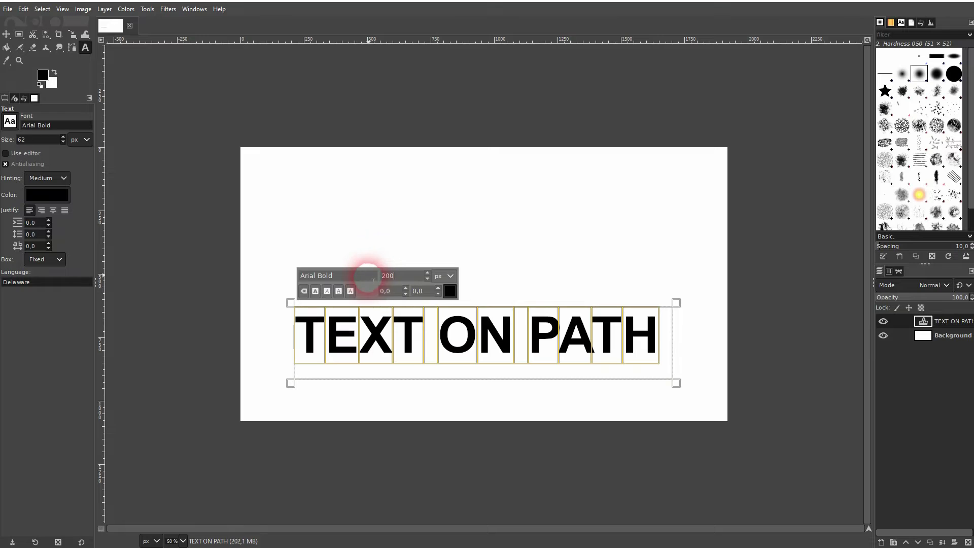
{"action": "left_click", "coordinate": [425, 272]}
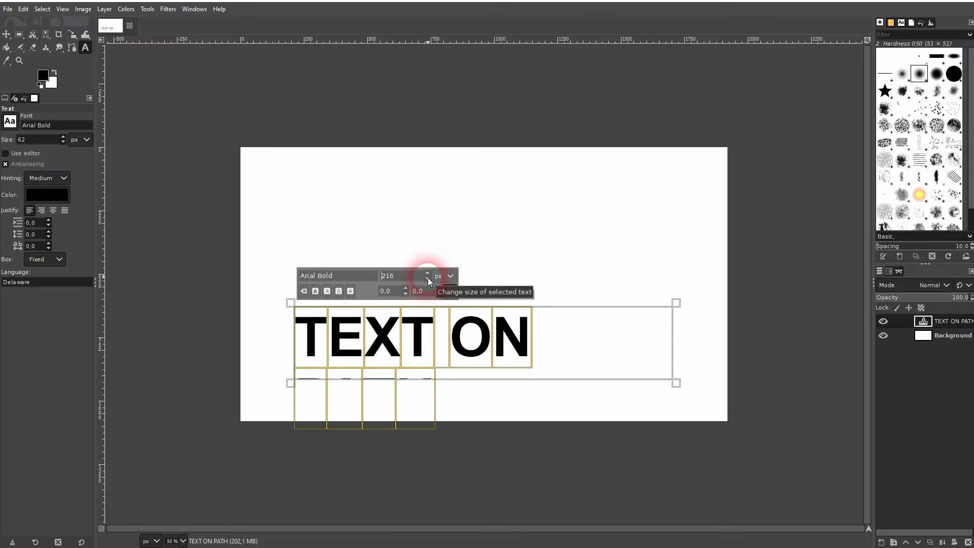
{"action": "left_click", "coordinate": [427, 279]}
{"action": "left_click", "coordinate": [427, 278]}
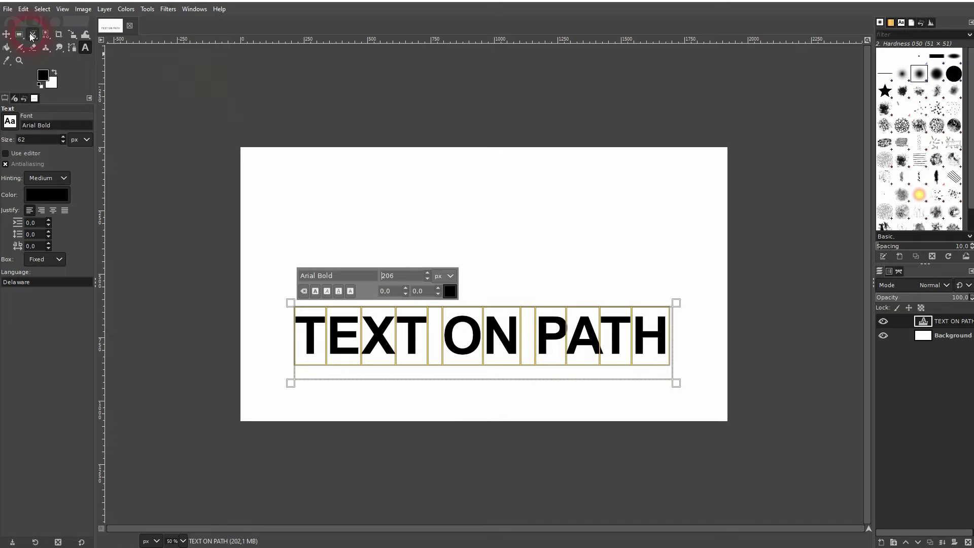
{"action": "left_click", "coordinate": [7, 35]}
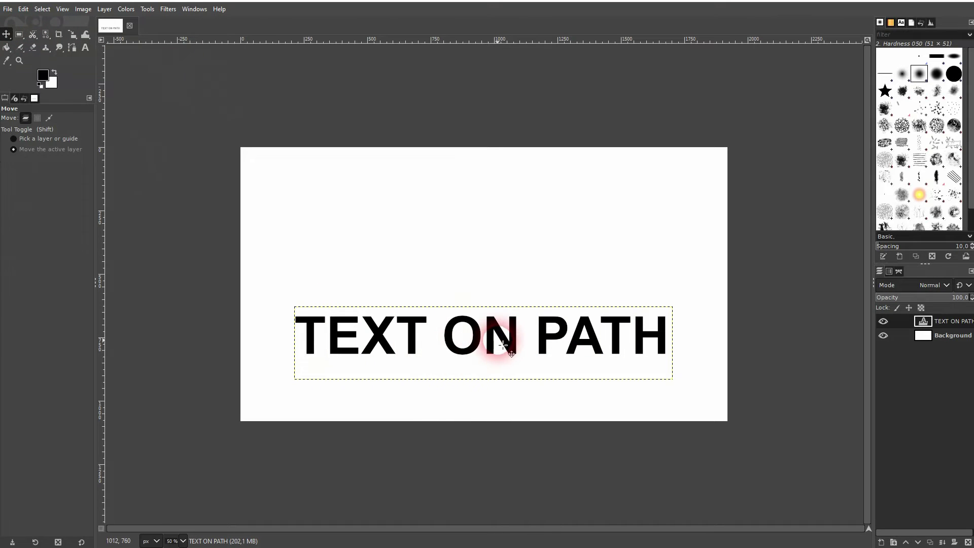
Bend the TEXT ON PATH layer along the wavy curve using Text along Path
{"action": "left_click", "coordinate": [882, 321]}
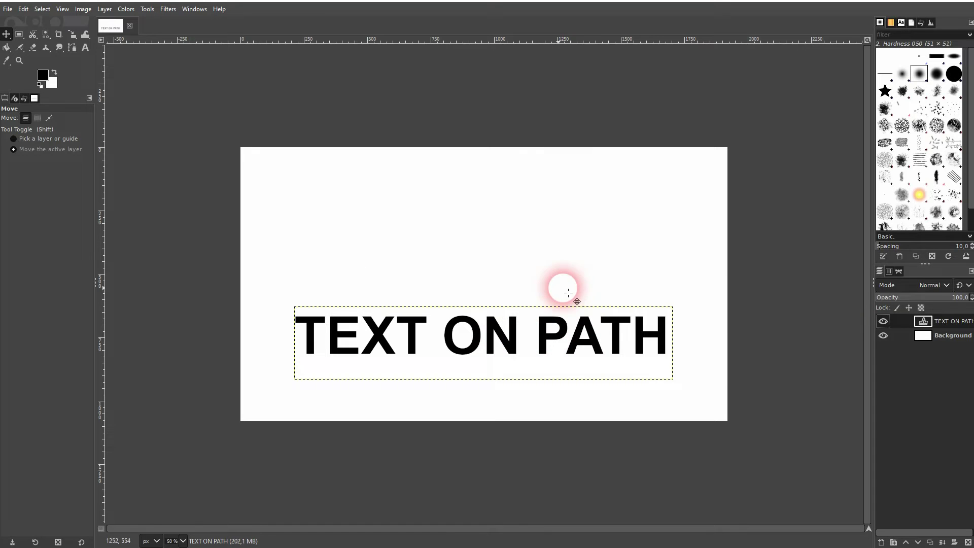
{"action": "right_click", "coordinate": [944, 320]}
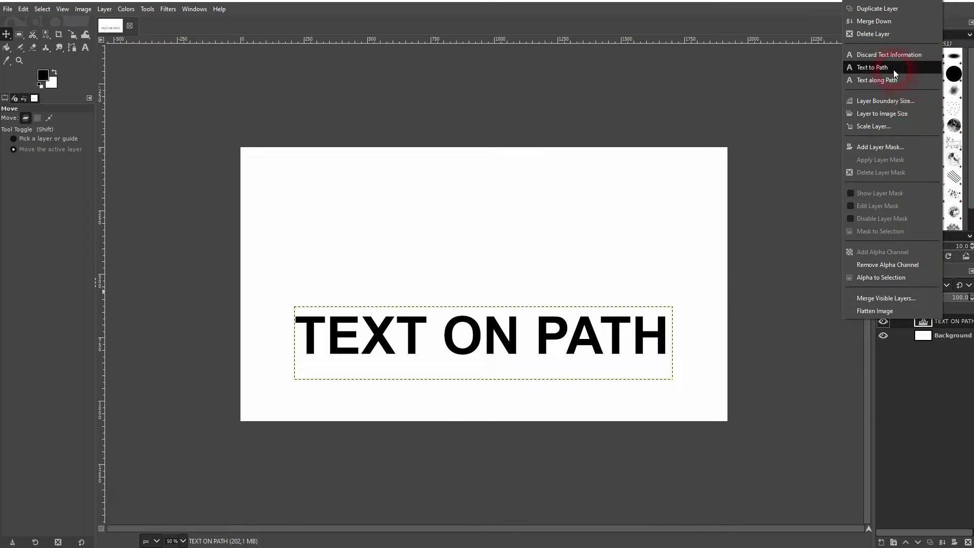
{"action": "left_click", "coordinate": [907, 82]}
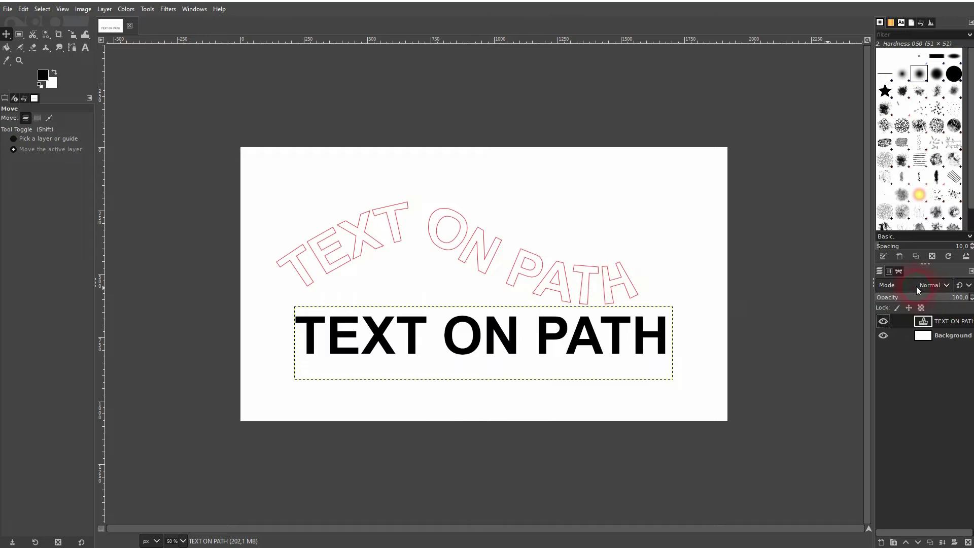
Expose the text outline's anchors and nudge the H's top and inner lower-left corners
{"action": "left_click", "coordinate": [898, 271]}
{"action": "left_click", "coordinate": [883, 311]}
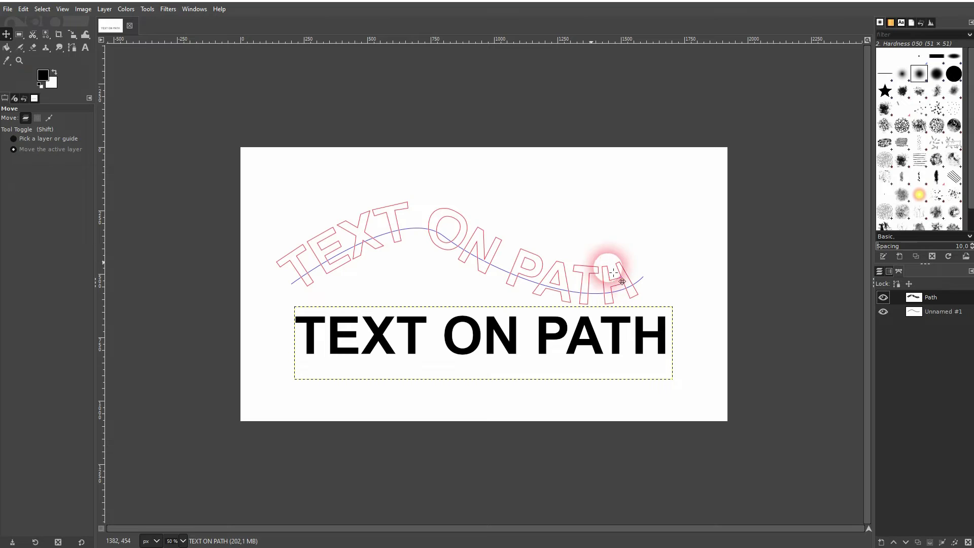
{"action": "left_click", "coordinate": [72, 48]}
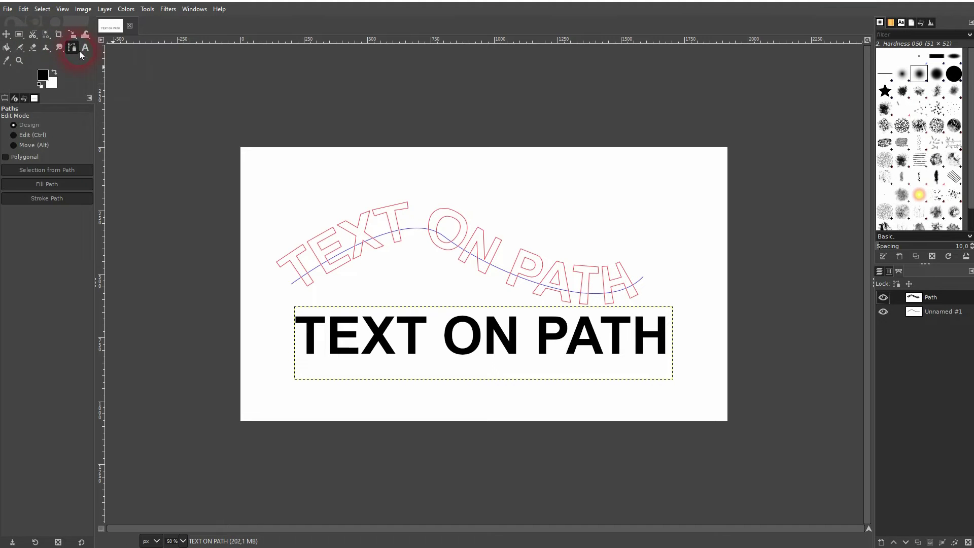
{"action": "left_click", "coordinate": [632, 283]}
{"action": "scroll", "coordinate": [634, 278], "scroll_direction": "up", "scroll_amount": 2, "text": "ctrl"}
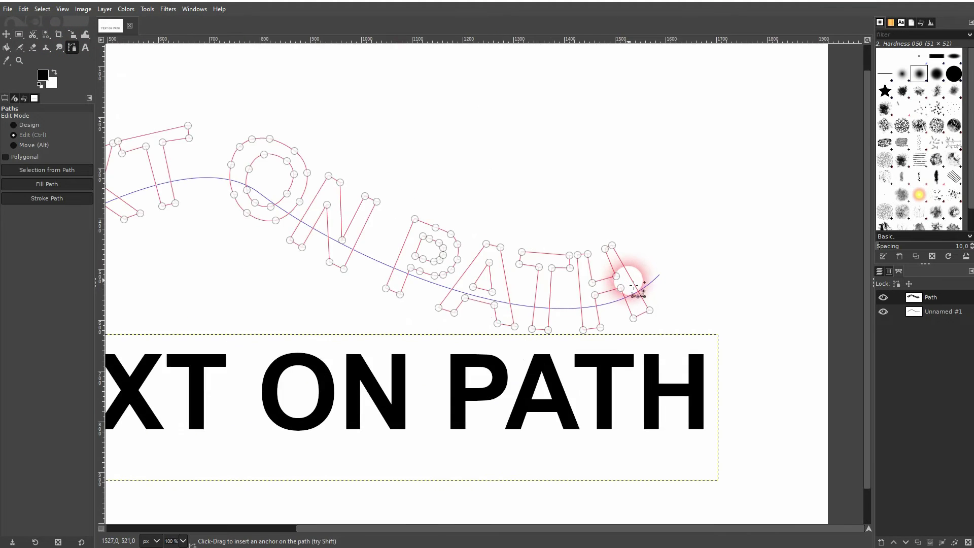
{"action": "scroll", "coordinate": [631, 280], "scroll_direction": "up", "scroll_amount": 2, "text": "ctrl"}
{"action": "scroll", "coordinate": [629, 263], "scroll_direction": "up", "scroll_amount": 1, "text": "ctrl"}
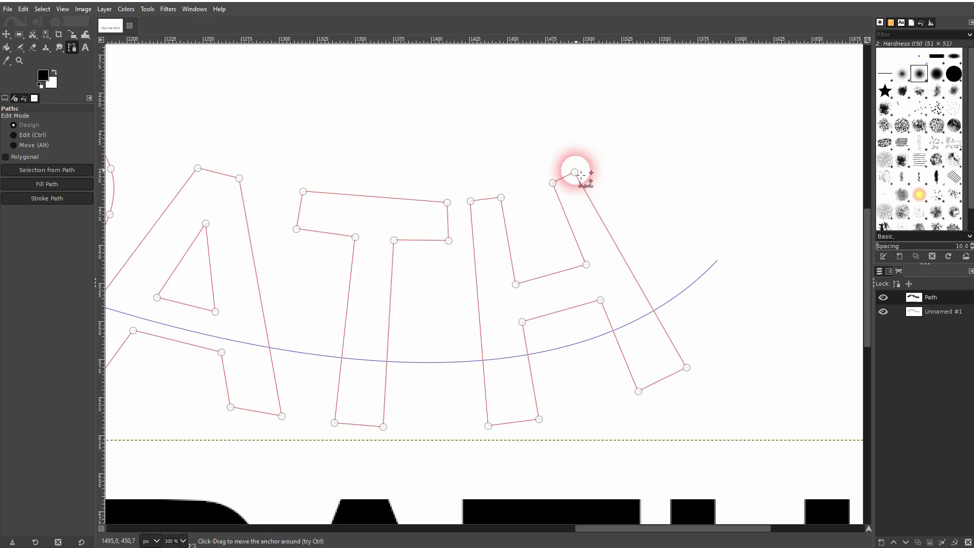
{"action": "left_click_drag", "start_coordinate": [574, 172], "coordinate": [583, 168]}
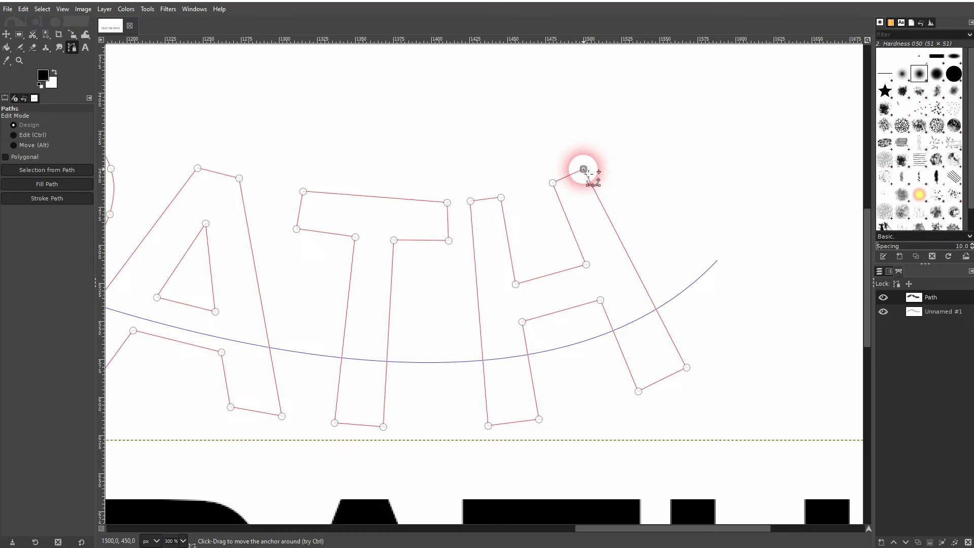
{"action": "left_click_drag", "start_coordinate": [501, 198], "coordinate": [506, 198]}
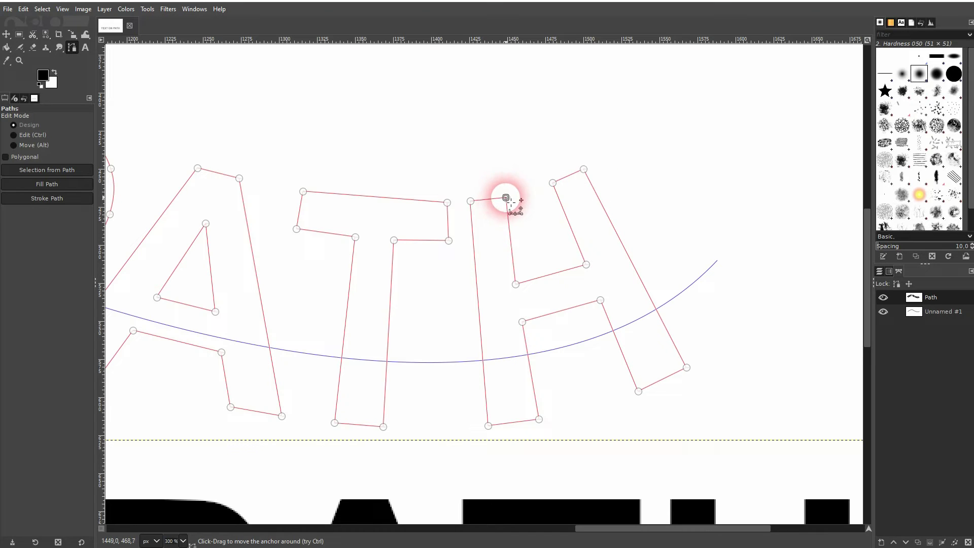
{"action": "left_click_drag", "start_coordinate": [516, 283], "coordinate": [520, 286]}
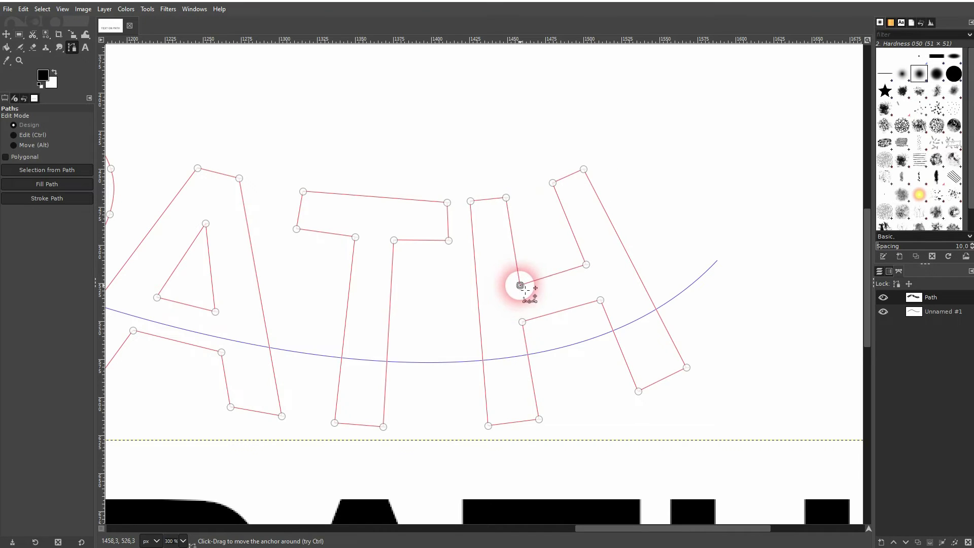
{"action": "left_click_drag", "start_coordinate": [553, 183], "coordinate": [553, 186]}
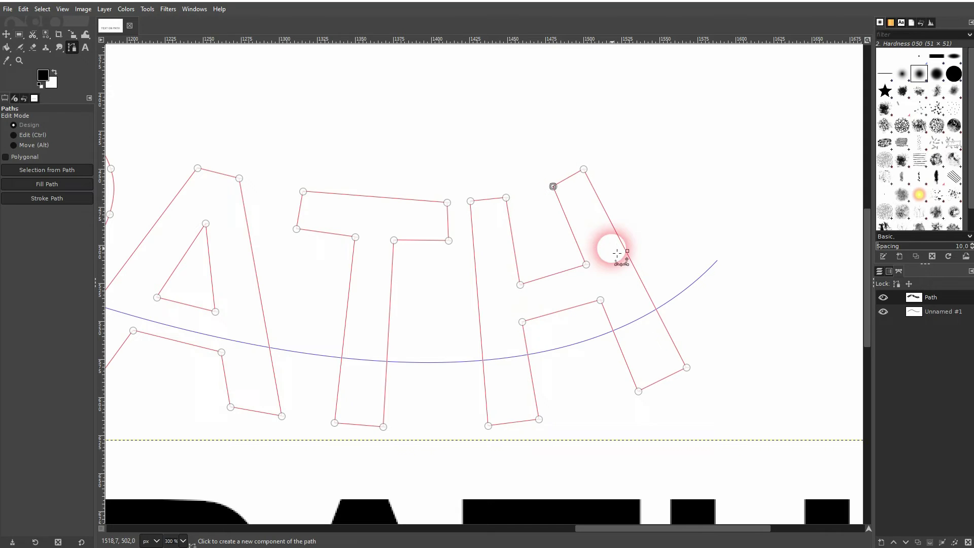
{"action": "scroll", "coordinate": [591, 338], "scroll_direction": "down", "scroll_amount": 1, "text": "ctrl"}
{"action": "scroll", "coordinate": [591, 337], "scroll_direction": "down", "scroll_amount": 1, "text": "ctrl"}
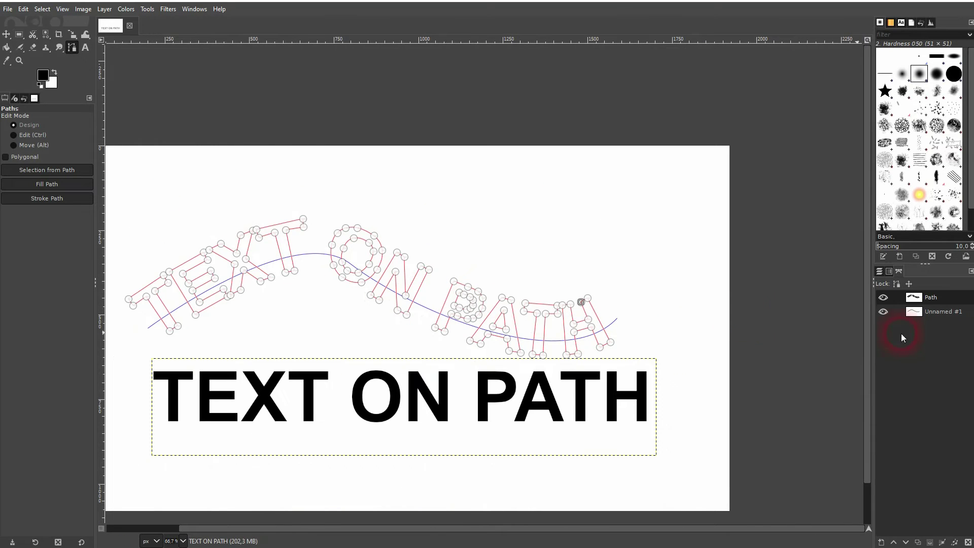
Convert the curved letter outline path into a selection with Path to Selection
{"action": "right_click", "coordinate": [937, 297]}
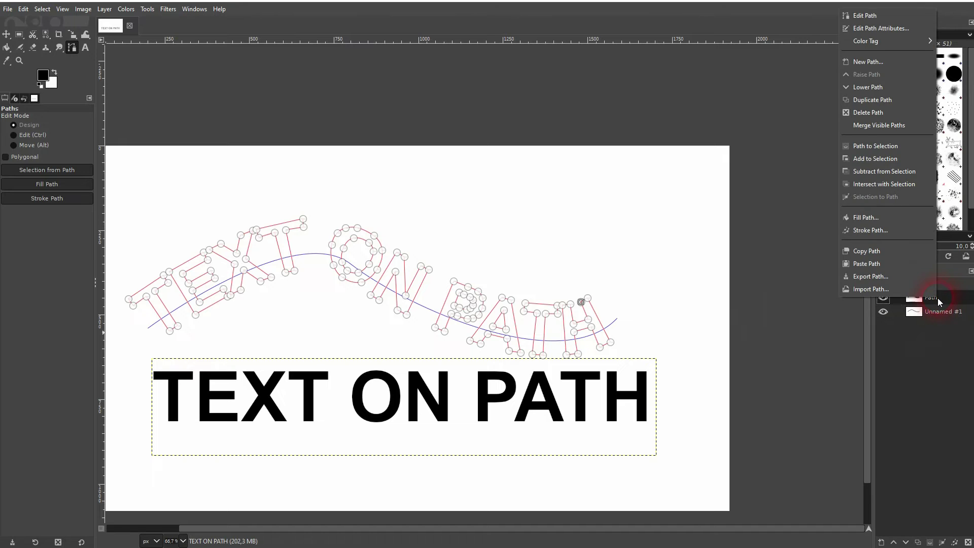
{"action": "left_click", "coordinate": [887, 149]}
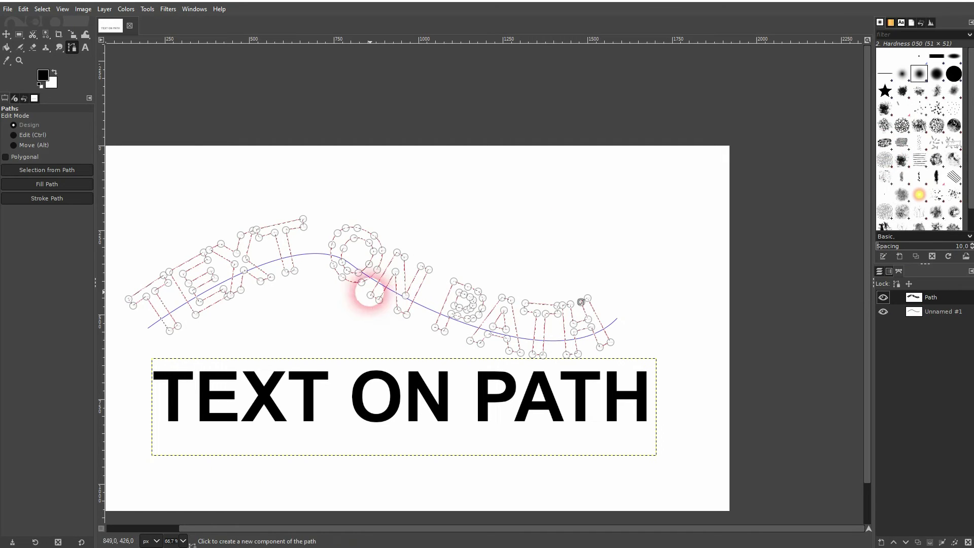
{"action": "left_click", "coordinate": [7, 34]}
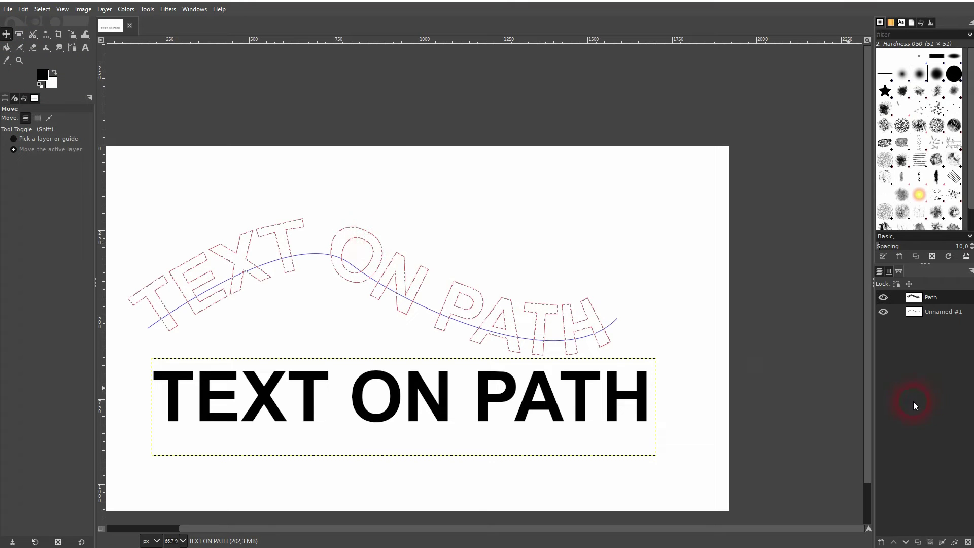
Add a new layer 'Text on Path Tutorial' filled with Transparency
{"action": "left_click", "coordinate": [881, 272]}
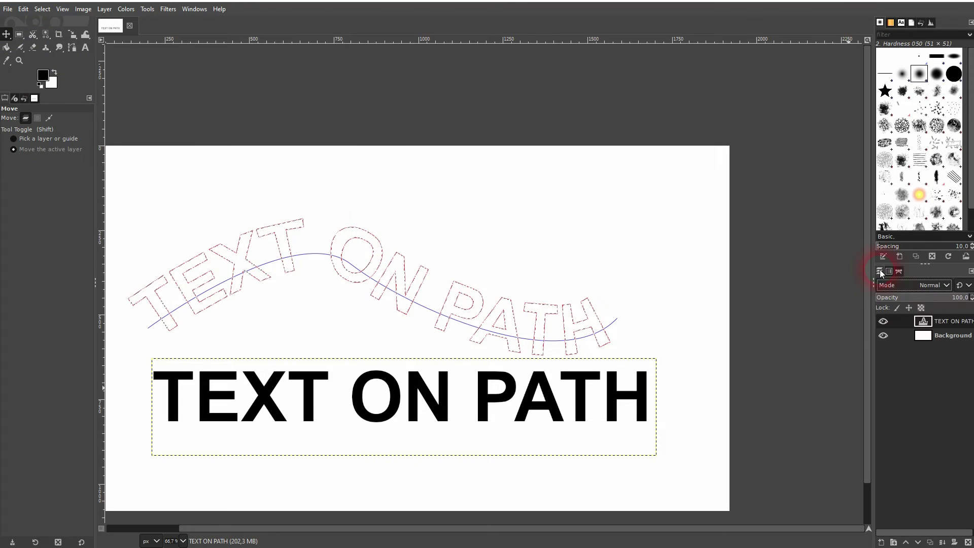
{"action": "left_click", "coordinate": [881, 542]}
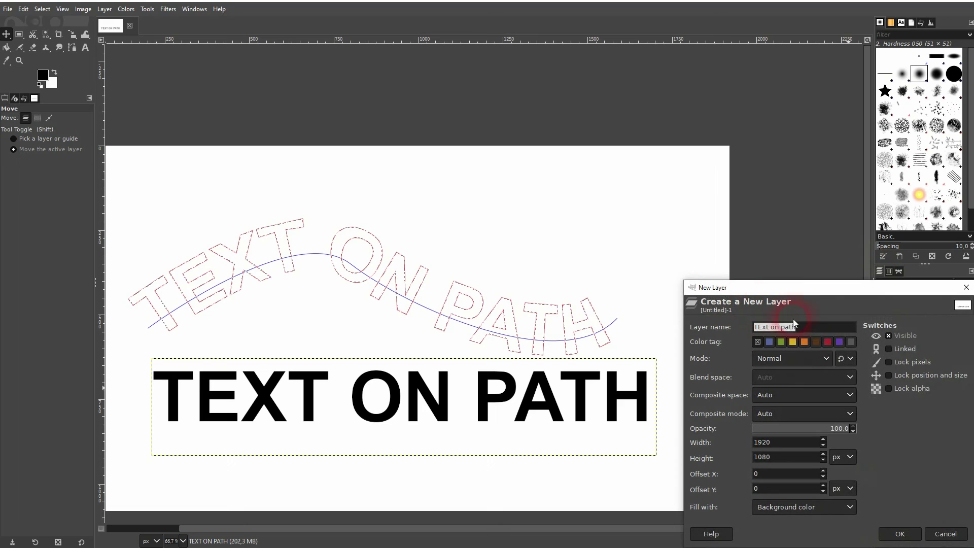
{"action": "left_click", "coordinate": [821, 327]}
{"action": "type", "text": "Text on P"}
{"action": "type", "text": "ath Tuto"}
{"action": "type", "text": "rial"}
{"action": "left_click", "coordinate": [818, 507]}
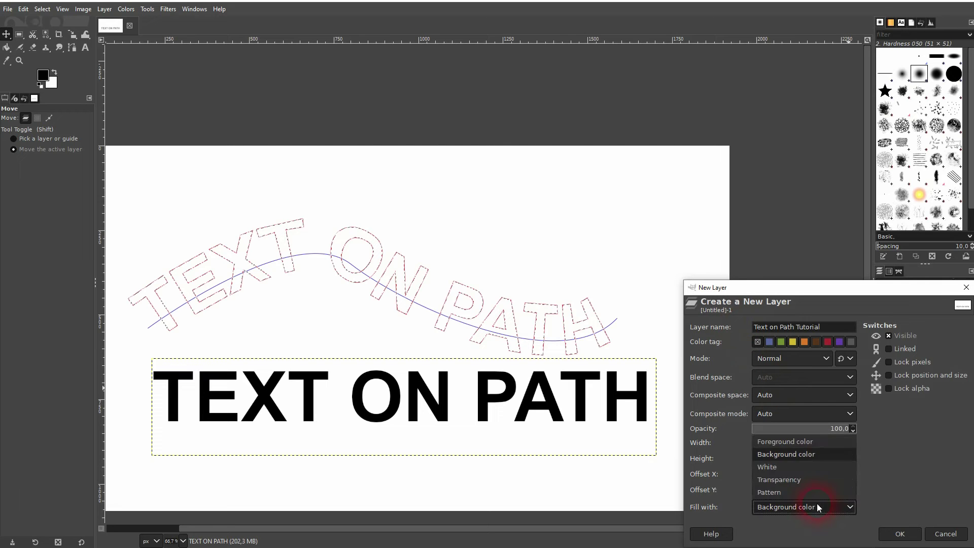
{"action": "left_click", "coordinate": [798, 480]}
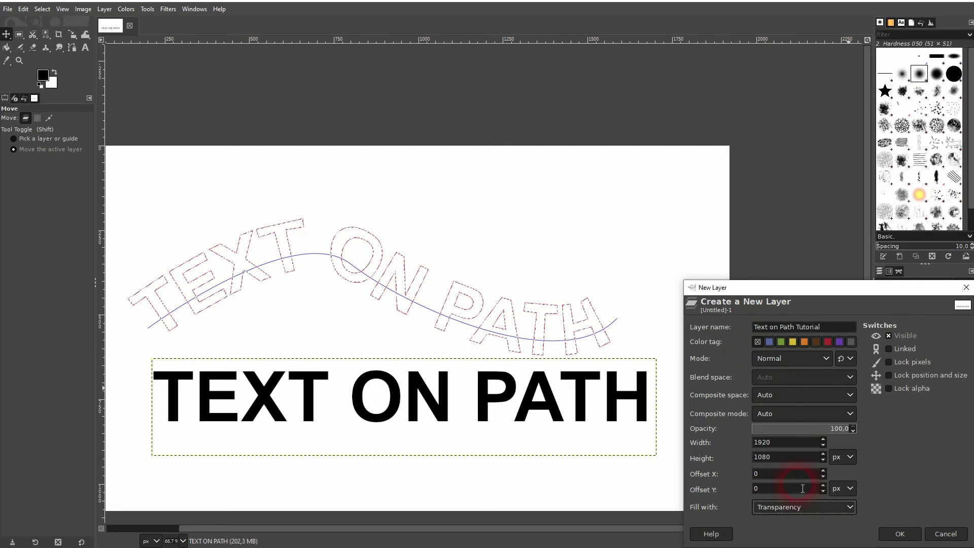
{"action": "left_click", "coordinate": [899, 533]}
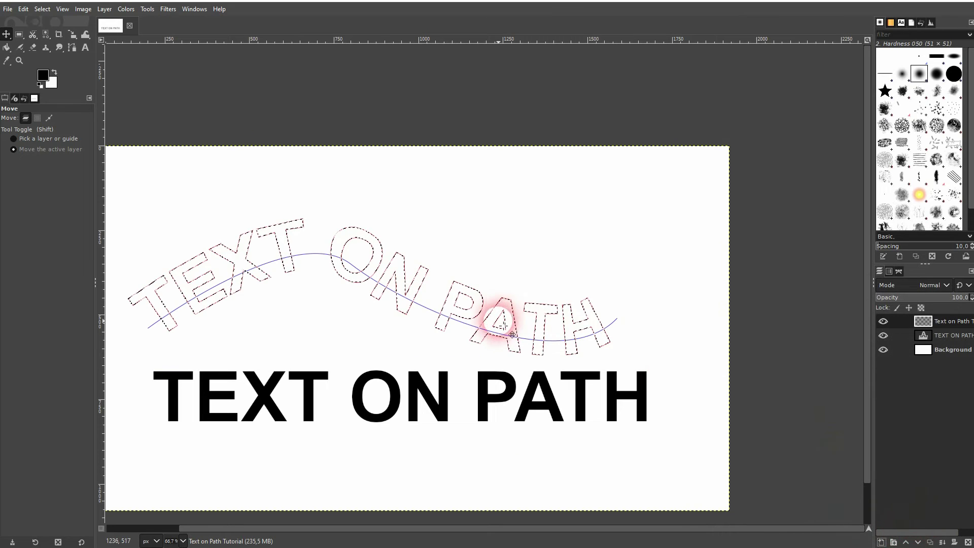
Set the foreground colour to red and bucket-fill the selected curved letters
{"action": "left_click", "coordinate": [6, 47]}
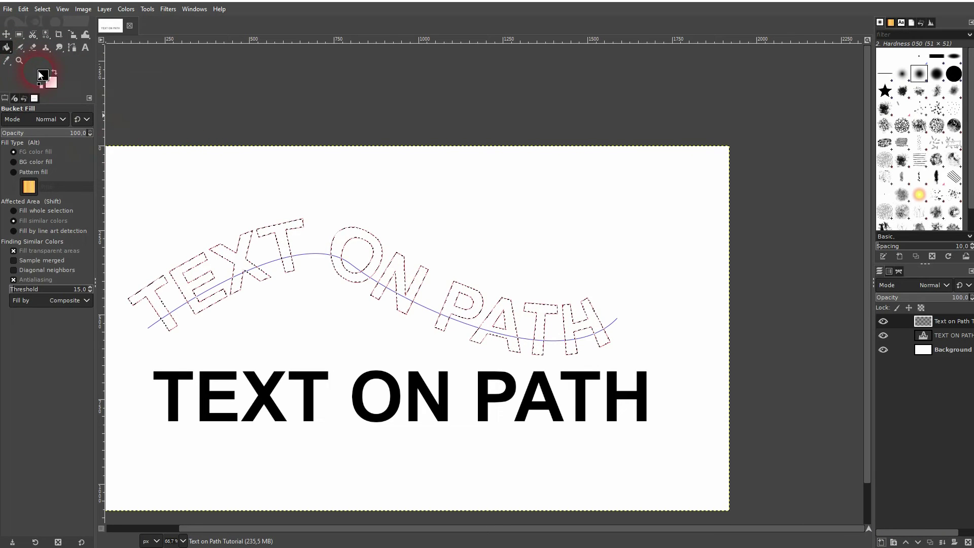
{"action": "left_click", "coordinate": [42, 75]}
{"action": "left_click_drag", "start_coordinate": [61, 235], "coordinate": [106, 185]}
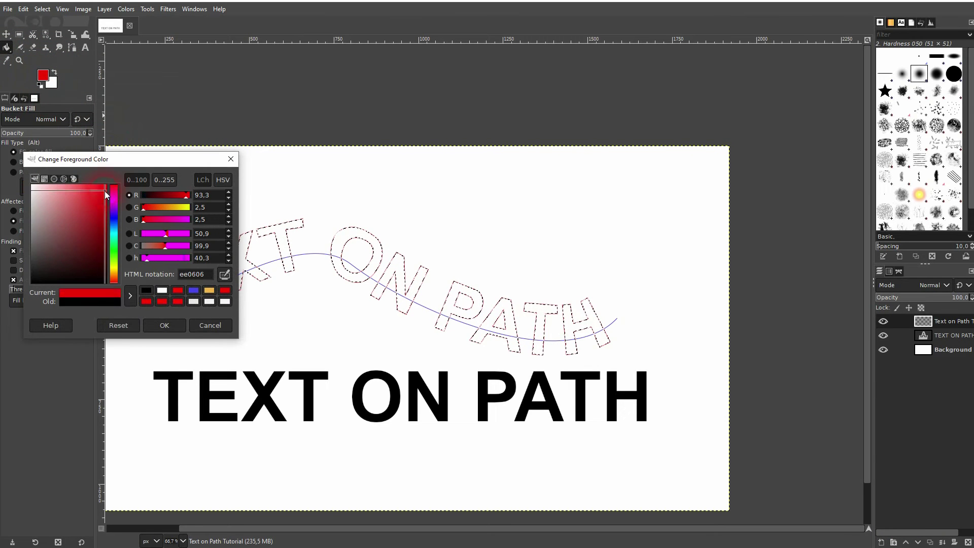
{"action": "left_click", "coordinate": [166, 325]}
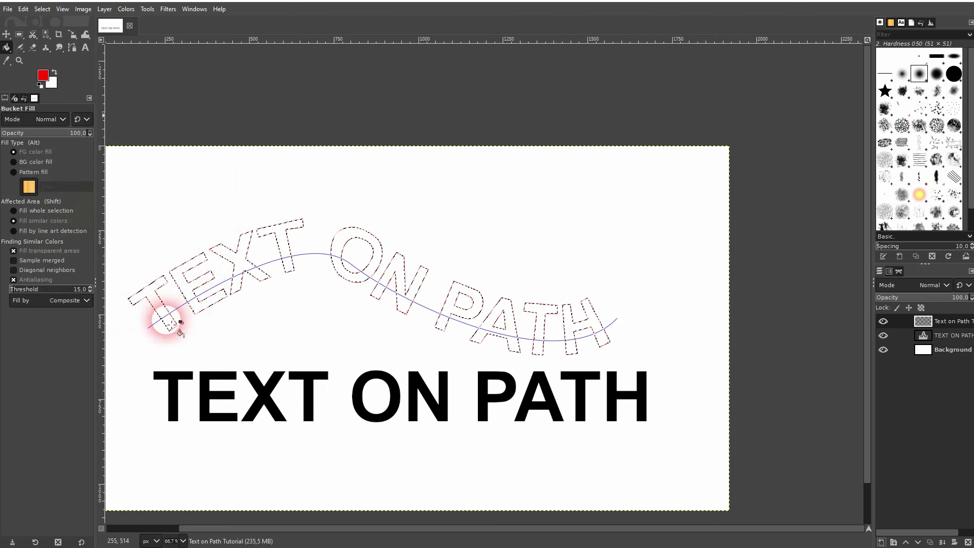
{"action": "left_click", "coordinate": [380, 249]}
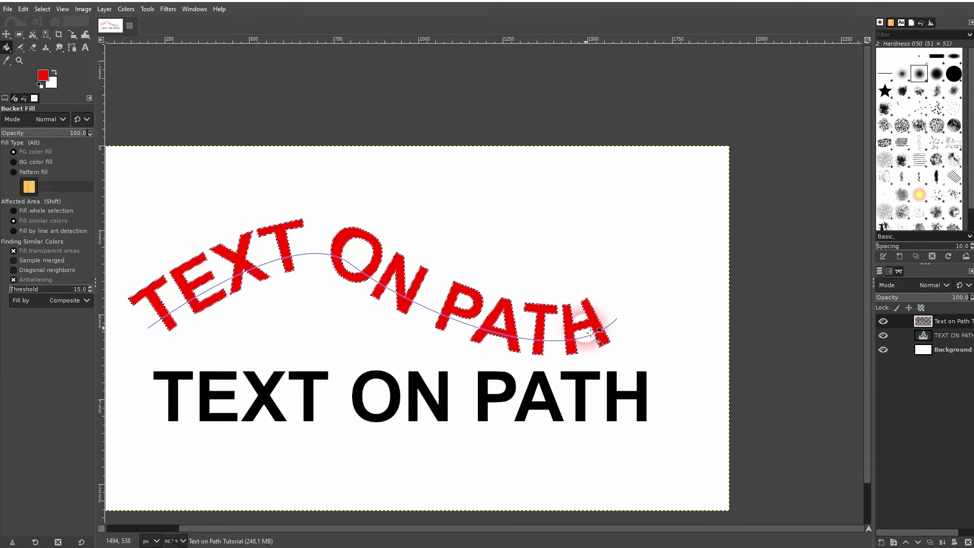
Clear the selection with Select > None
{"action": "left_click", "coordinate": [42, 9]}
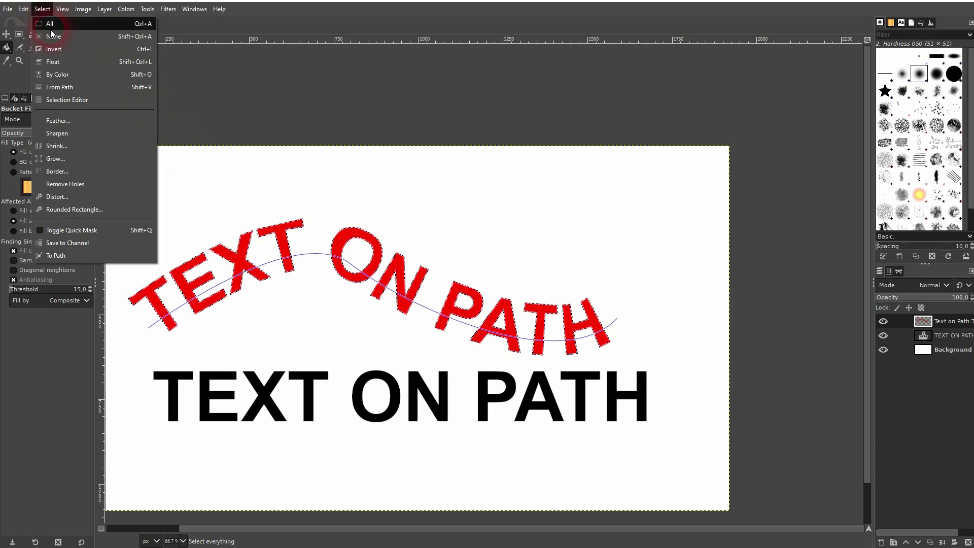
{"action": "left_click", "coordinate": [50, 35]}
{"action": "left_click", "coordinate": [6, 35]}
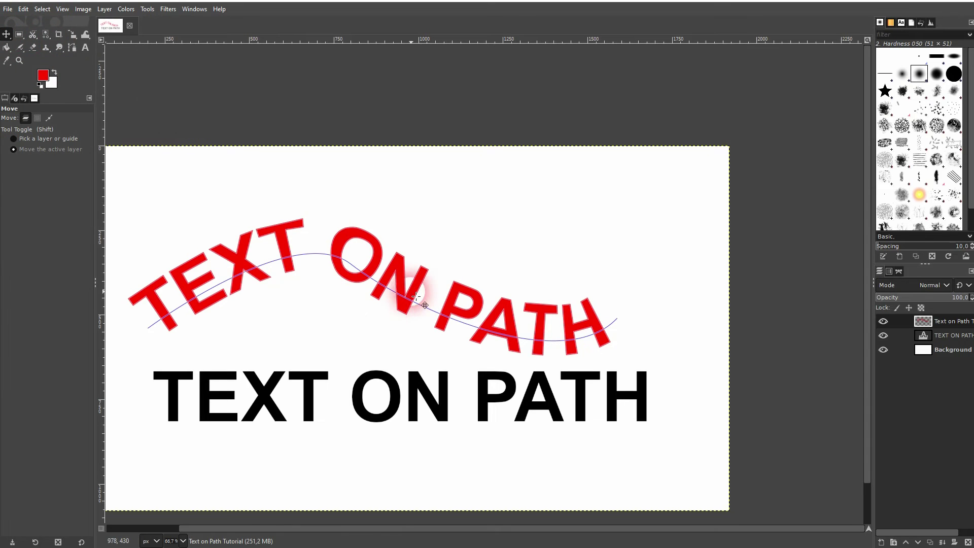
Hide the black TEXT ON PATH layer and the Unnamed #1 guide curve
{"action": "left_click", "coordinate": [883, 335]}
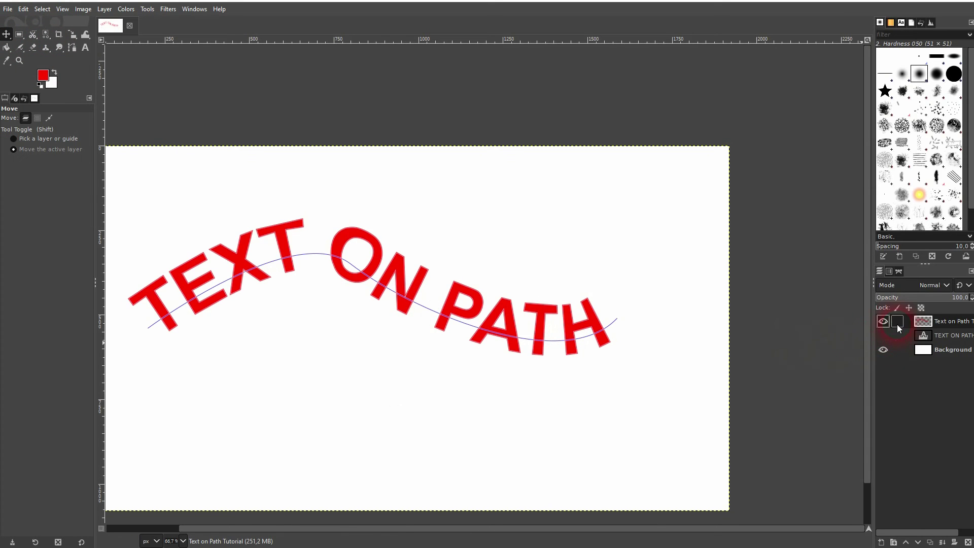
{"action": "left_click", "coordinate": [898, 272]}
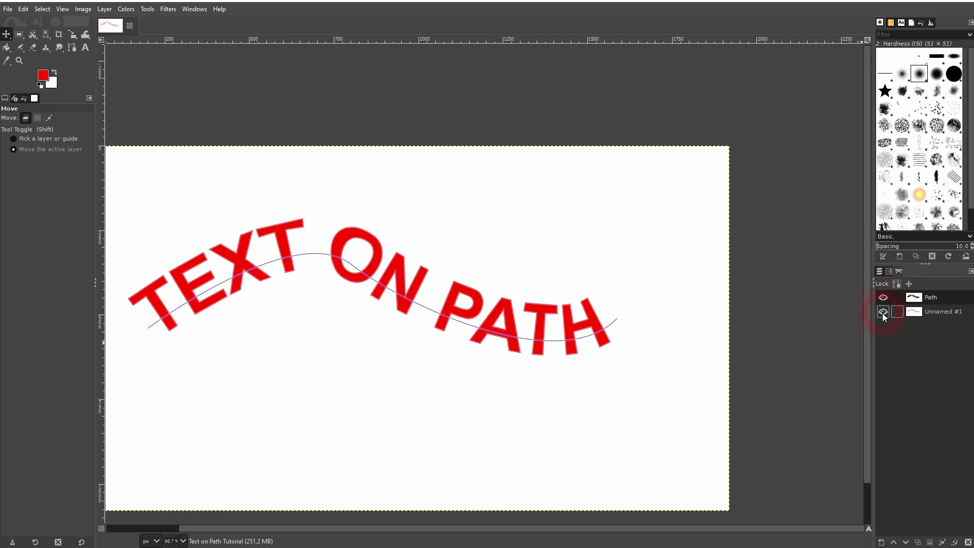
{"action": "left_click", "coordinate": [883, 313]}
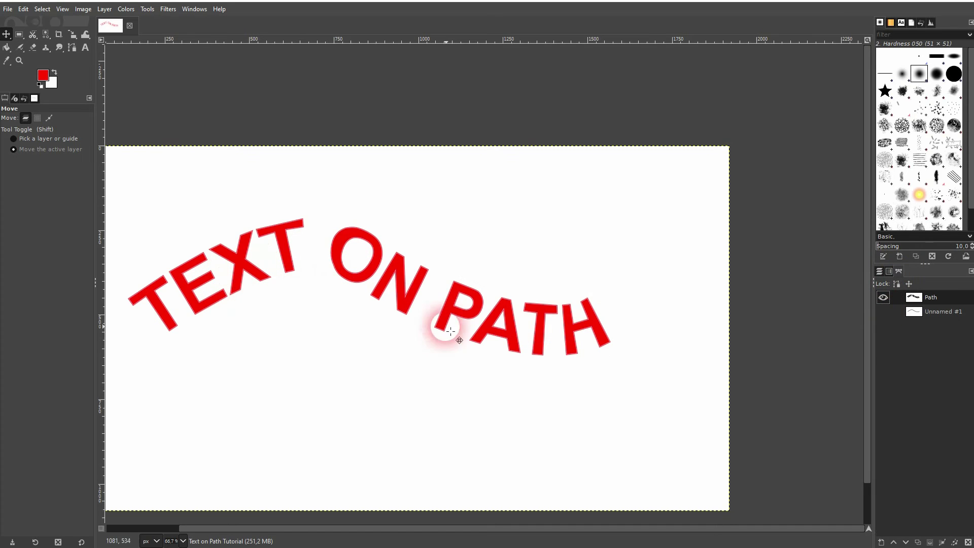
{"action": "left_click", "coordinate": [879, 271]}
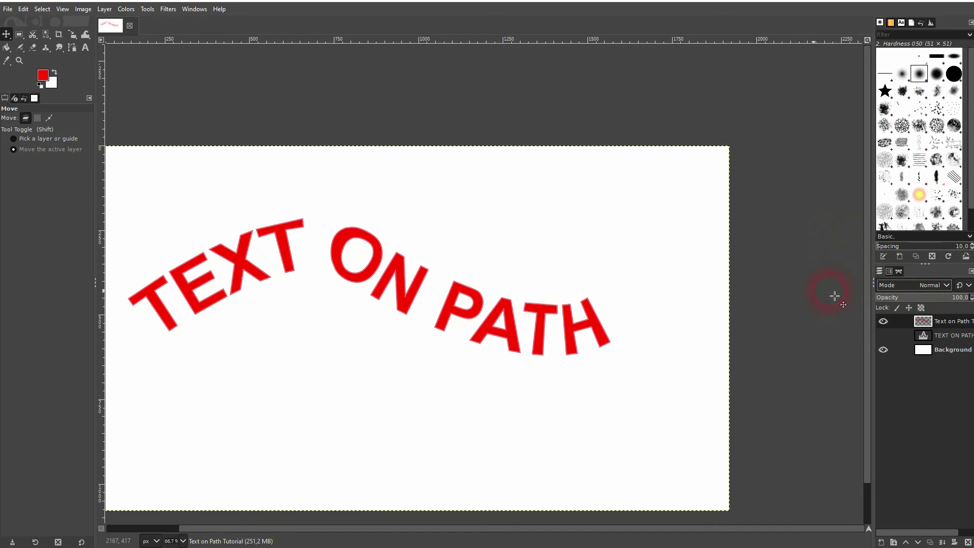
Move the red text lower-right and hide the pink 'Path' letter outlines
{"action": "left_click_drag", "start_coordinate": [405, 291], "coordinate": [515, 328]}
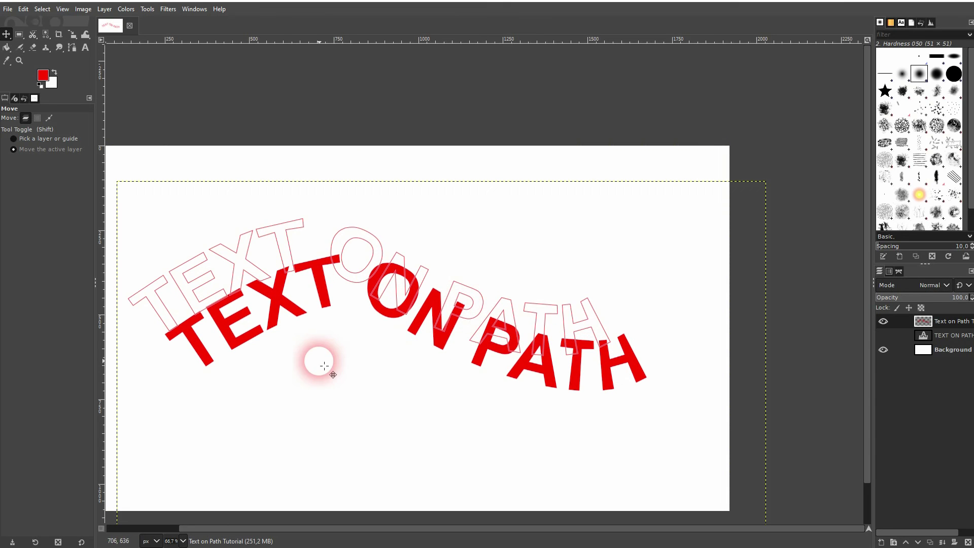
{"action": "mouse_move", "coordinate": [373, 351]}
{"action": "left_mouse_down"}
{"action": "mouse_move", "coordinate": [485, 313]}
{"action": "mouse_move", "coordinate": [517, 335]}
{"action": "left_mouse_up"}
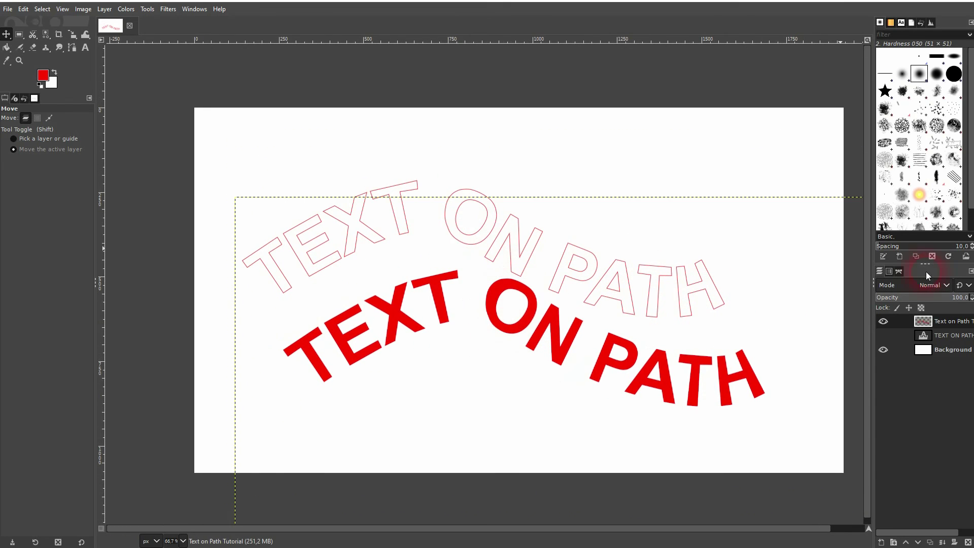
{"action": "left_click", "coordinate": [899, 270]}
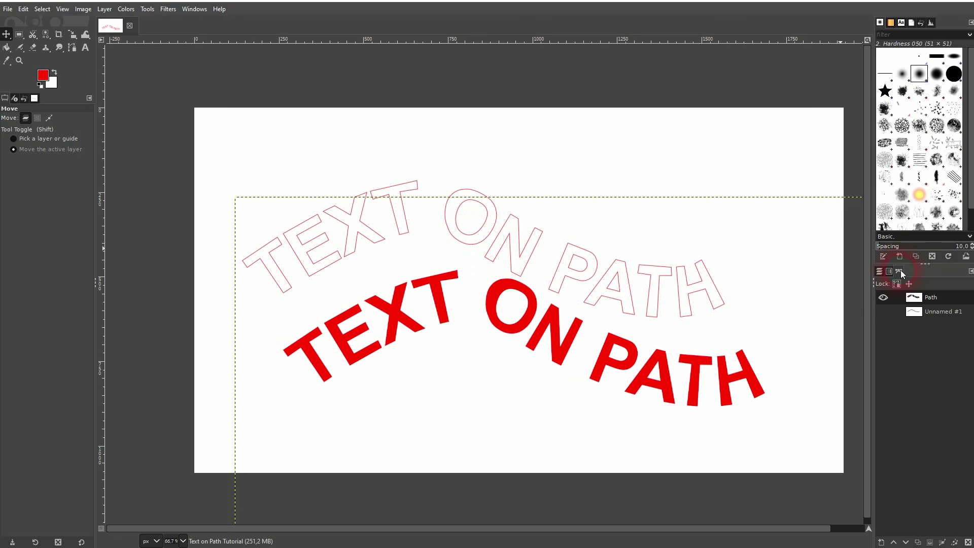
{"action": "left_click", "coordinate": [879, 294]}
{"action": "left_click", "coordinate": [881, 297]}
{"action": "left_click", "coordinate": [882, 297]}
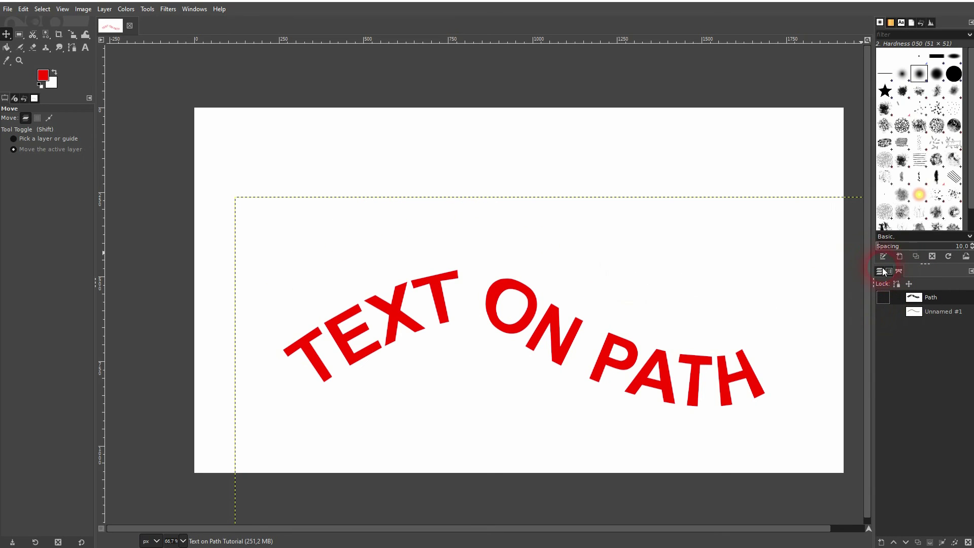
Drag the red 'TEXT ON PATH' layer up and left to sit higher and more centred
{"action": "left_click", "coordinate": [880, 271]}
{"action": "left_click_drag", "start_coordinate": [565, 352], "coordinate": [533, 281]}
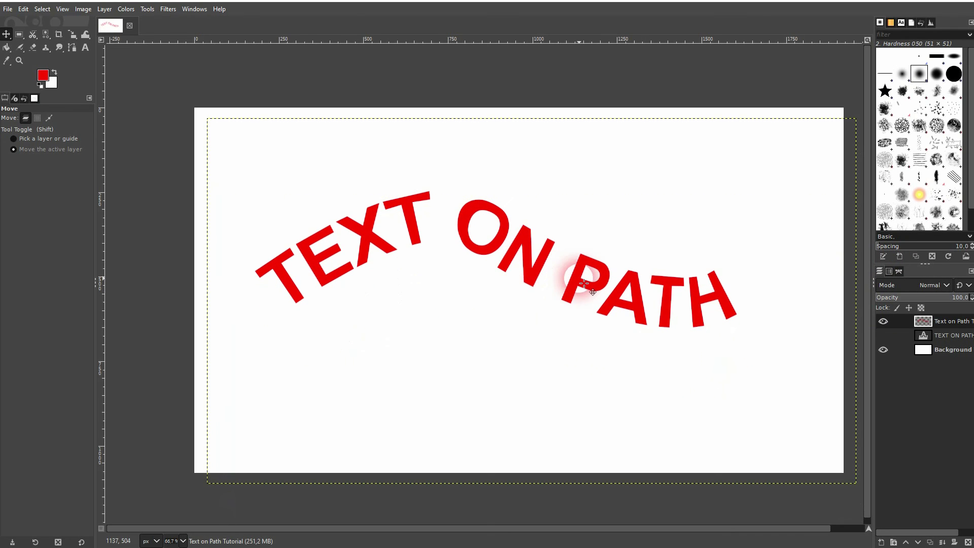